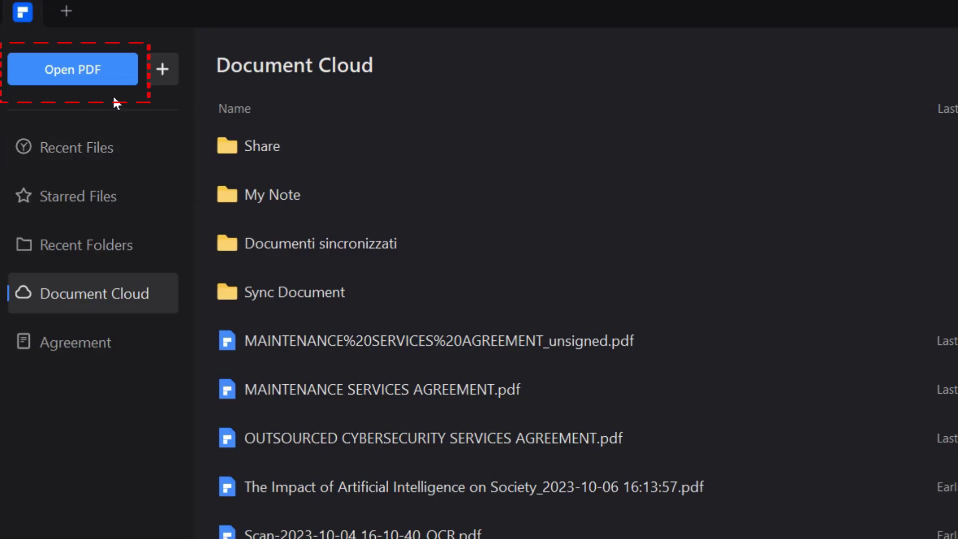
Open the Project proposal (1) PDF from Downloads > pdfelement
left_click(107, 73)
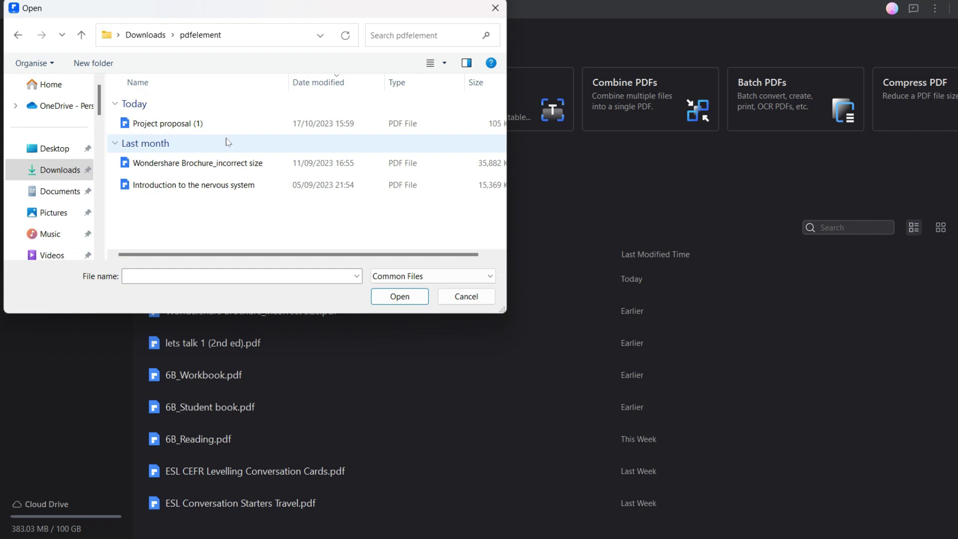
mouse_move(164, 123)
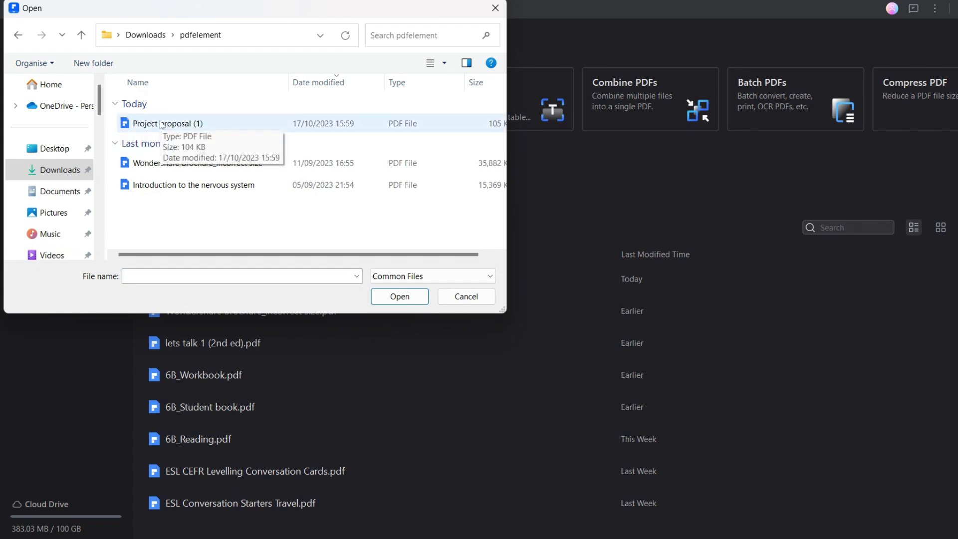
double_click(160, 124)
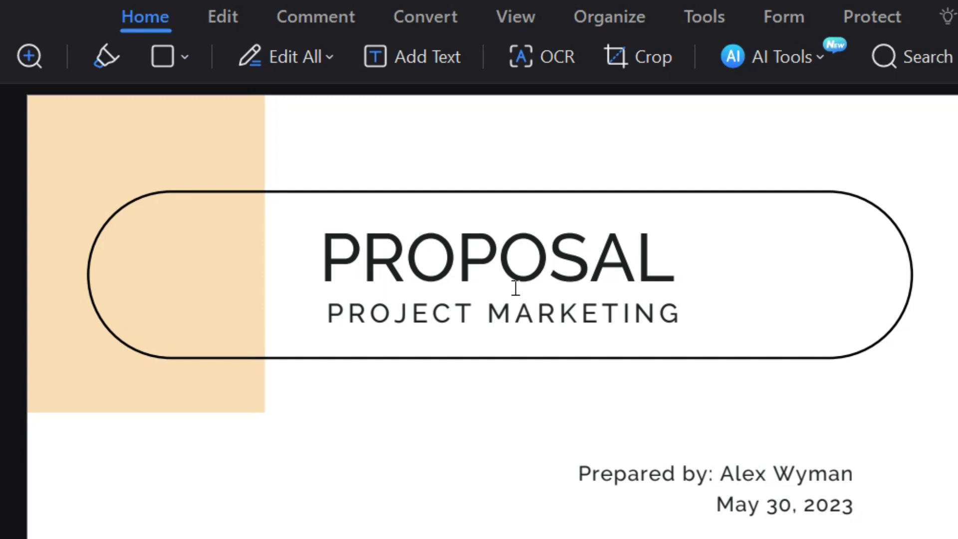
Switch to the Organize thumbnail view and bring up the Page Size settings
left_click(599, 4)
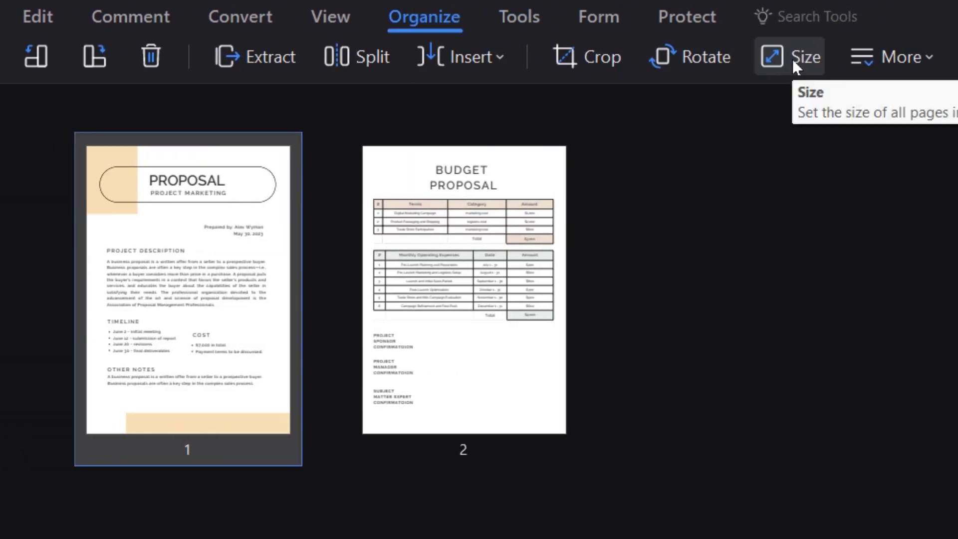
left_click(793, 58)
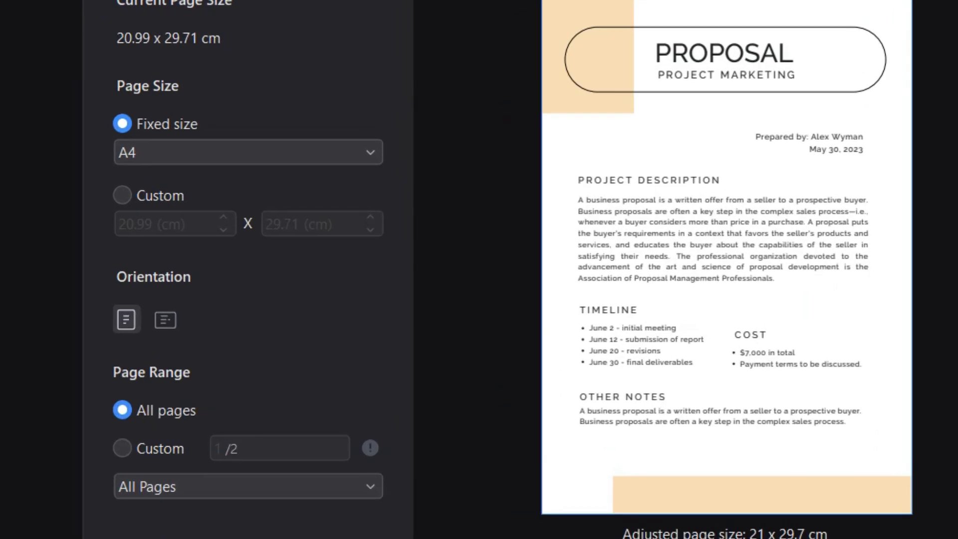
Preview A5, A3 and A4, then apply Legal 21.59 x 35.56 cm to all proposal pages
left_click(269, 152)
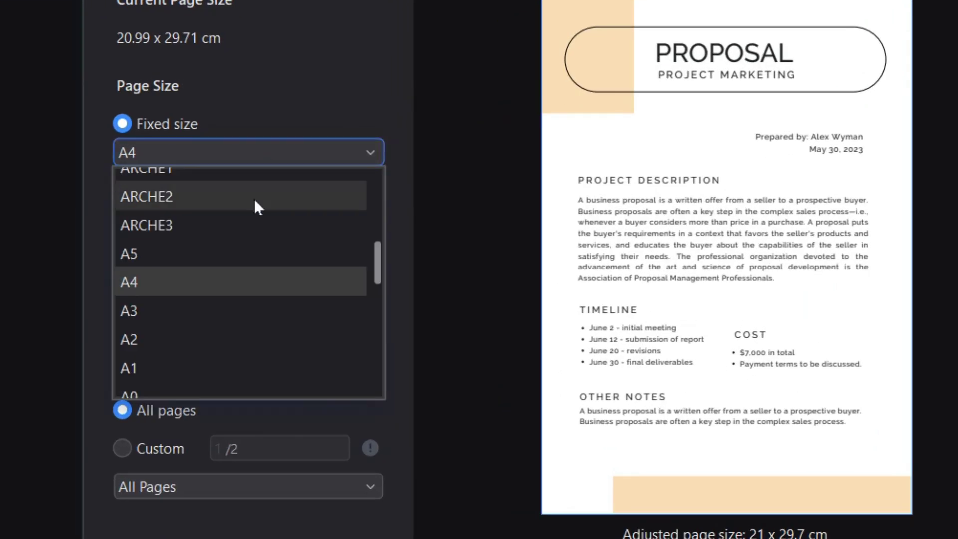
left_click(235, 255)
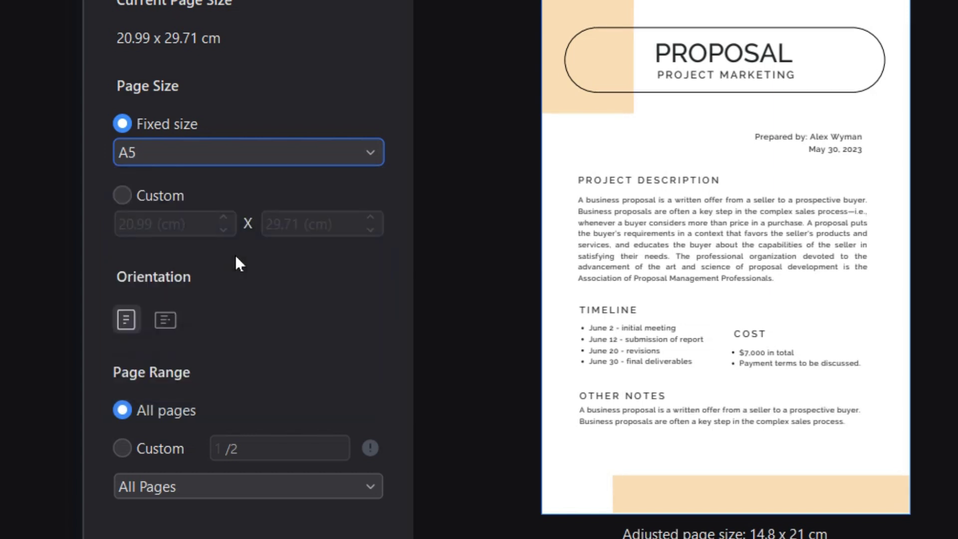
left_click(235, 160)
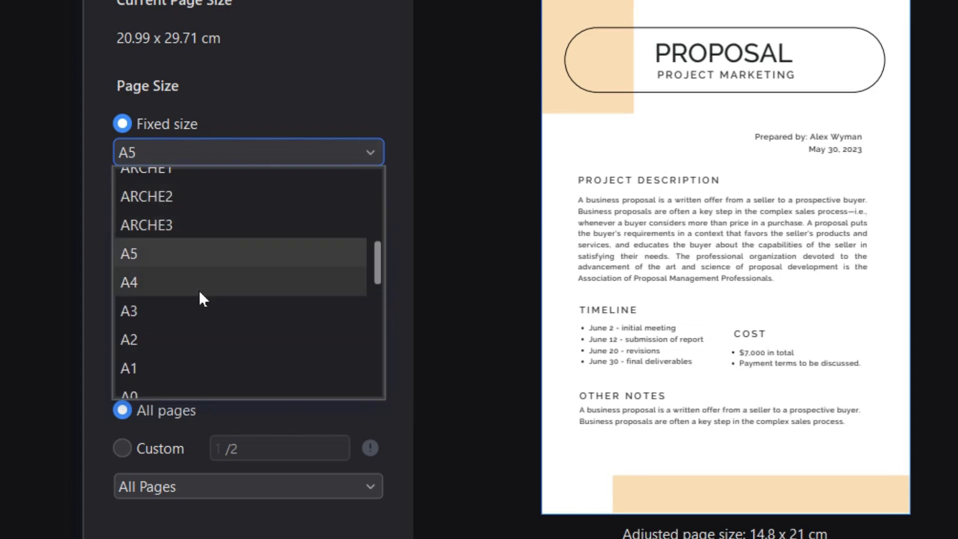
left_click(192, 311)
left_click(224, 156)
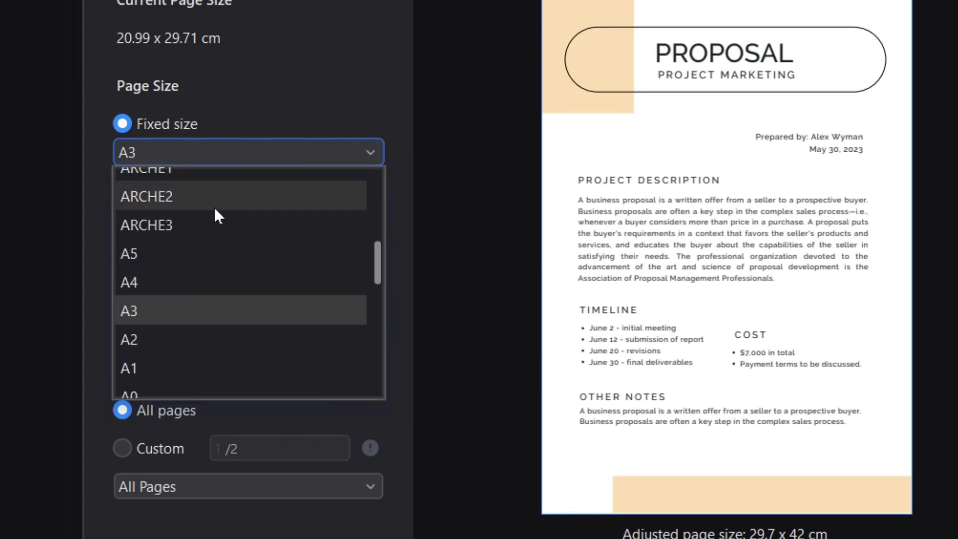
left_click(154, 362)
left_click(225, 153)
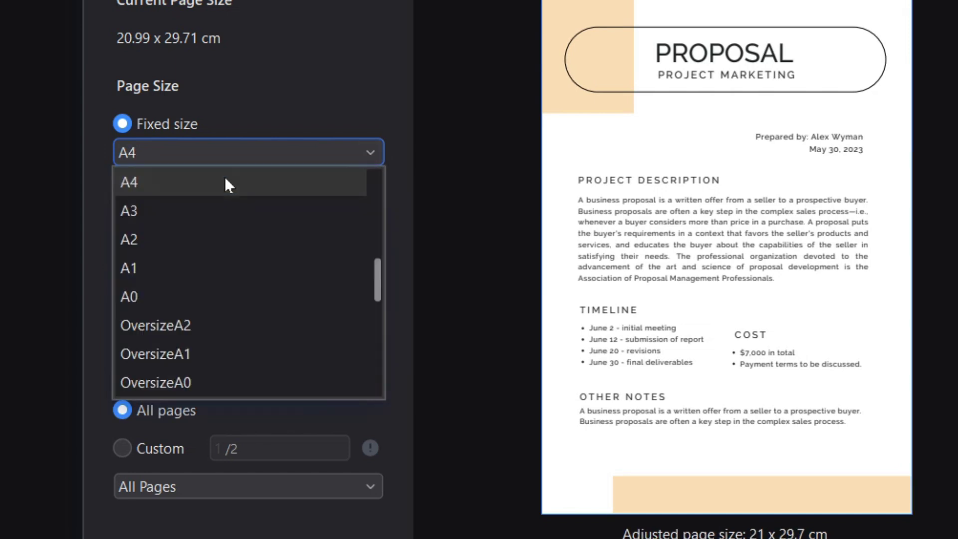
scroll(224, 202, "down", 1)
scroll(222, 221, "down", 2)
scroll(223, 220, "down", 3)
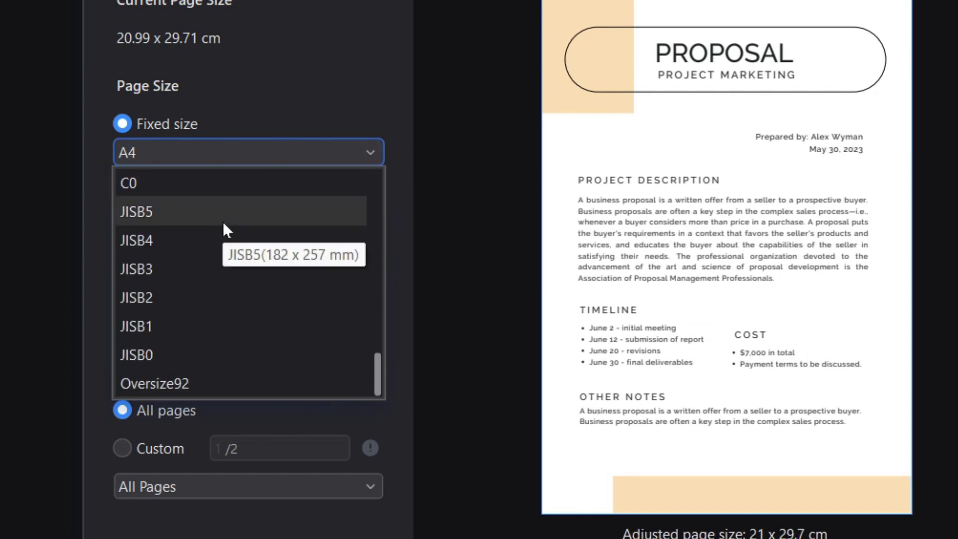
scroll(222, 221, "up", 5)
scroll(222, 222, "up", 3)
scroll(222, 221, "up", 3)
scroll(223, 222, "up", 5)
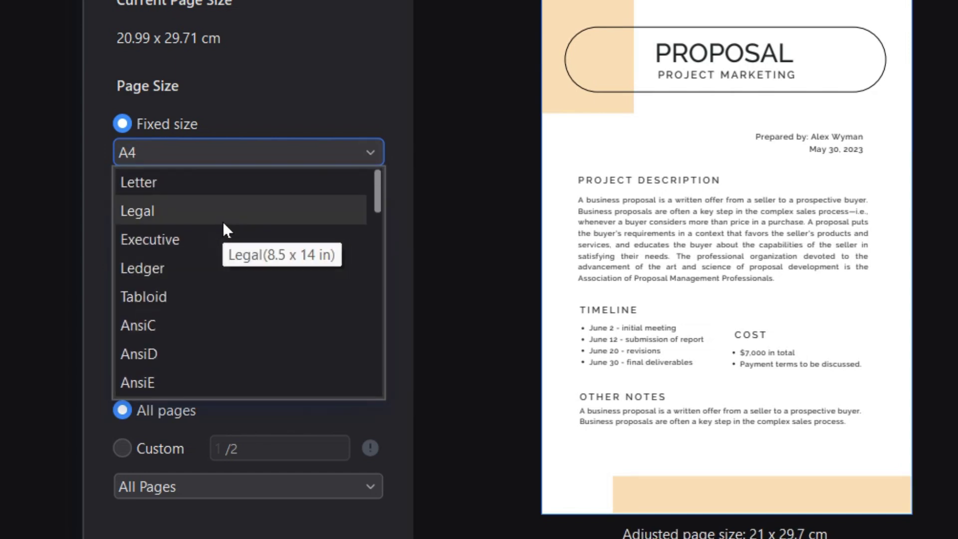
left_click(214, 216)
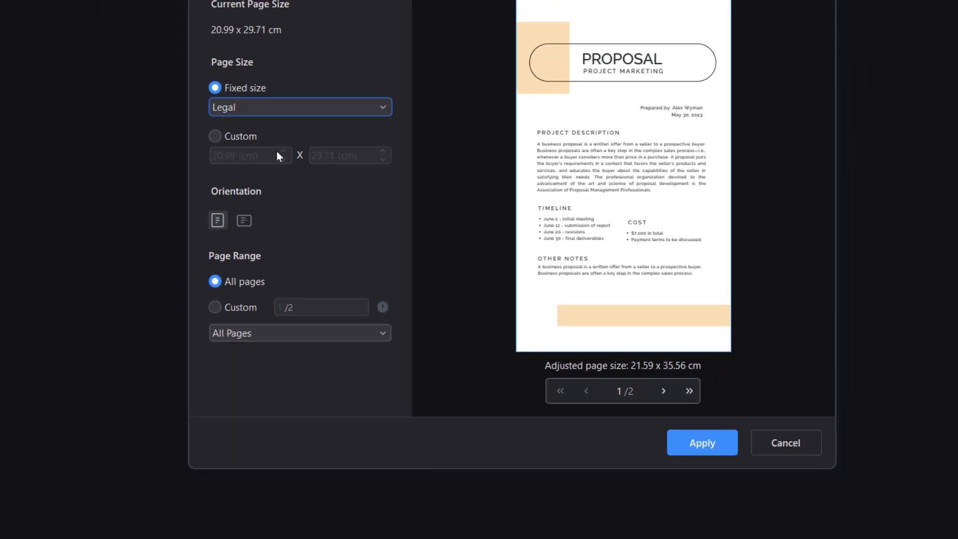
left_click(701, 452)
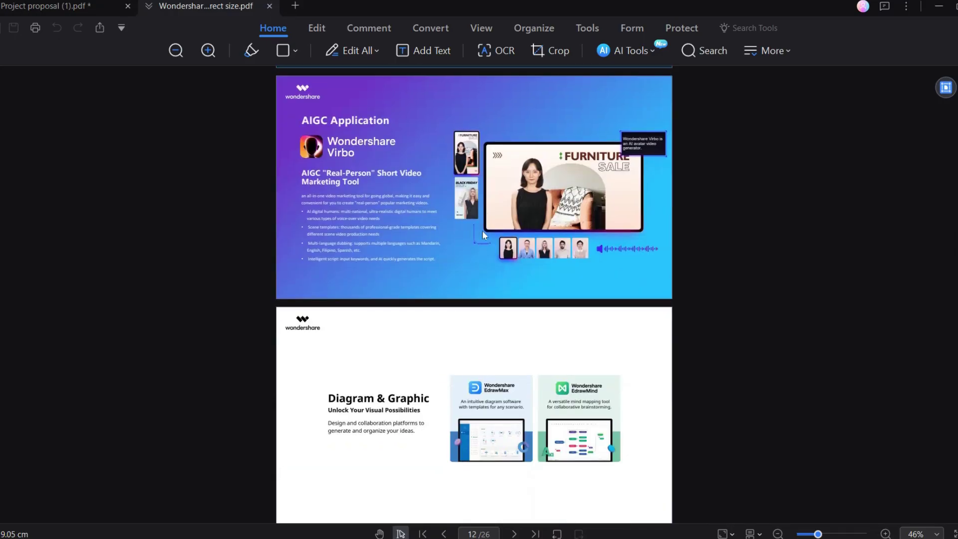
scroll(483, 230, "down", 5)
scroll(483, 236, "down", 4)
scroll(482, 234, "down", 4)
scroll(483, 234, "down", 2)
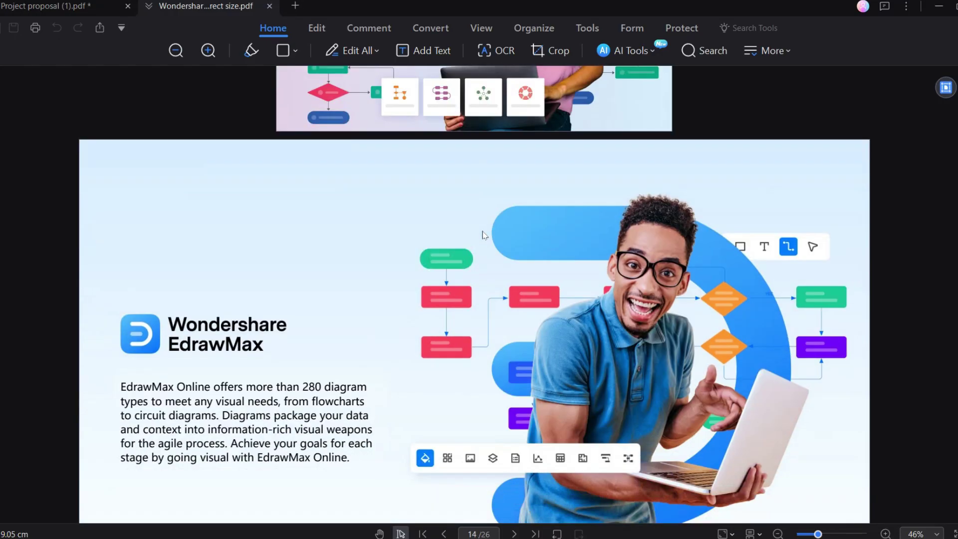
scroll(483, 235, "down", 1)
scroll(483, 234, "down", 3)
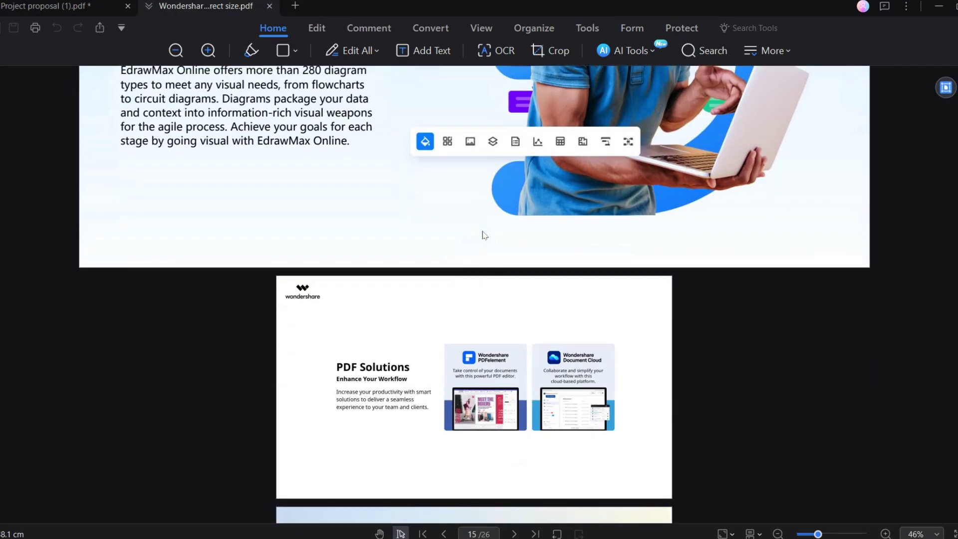
scroll(483, 234, "down", 3)
scroll(483, 234, "down", 2)
scroll(483, 235, "down", 1)
scroll(483, 234, "down", 4)
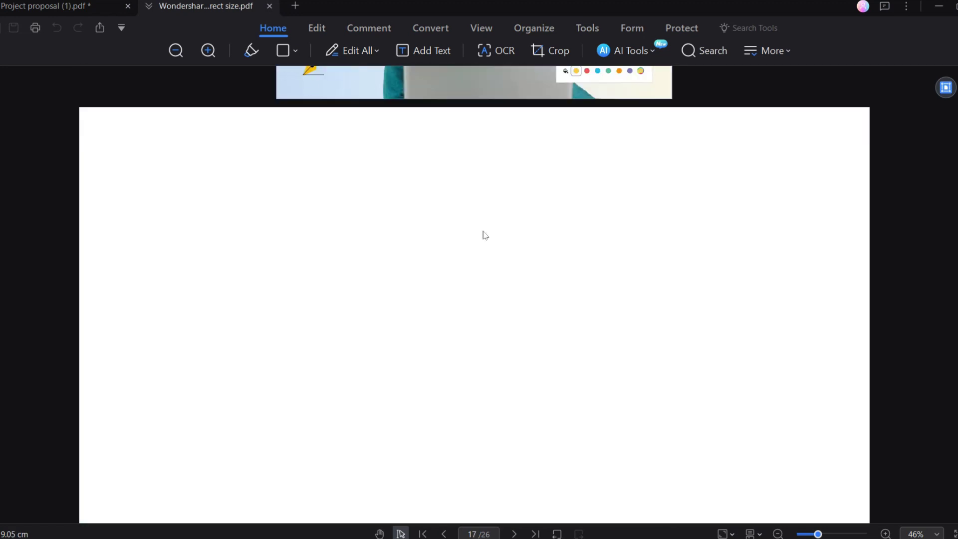
scroll(483, 234, "down", 1)
scroll(483, 234, "down", 2)
scroll(483, 234, "down", 4)
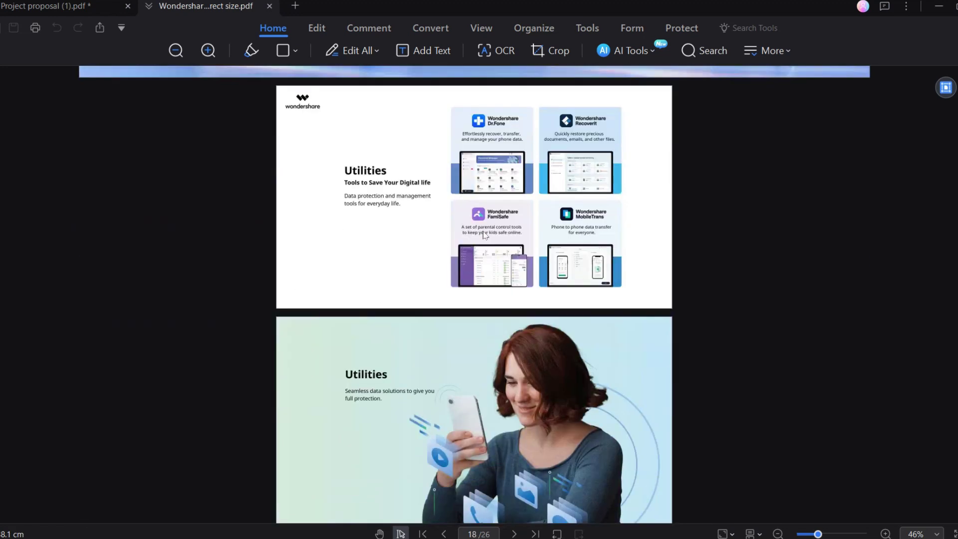
scroll(483, 234, "down", 3)
scroll(483, 234, "down", 1)
scroll(483, 234, "down", 3)
scroll(482, 234, "down", 3)
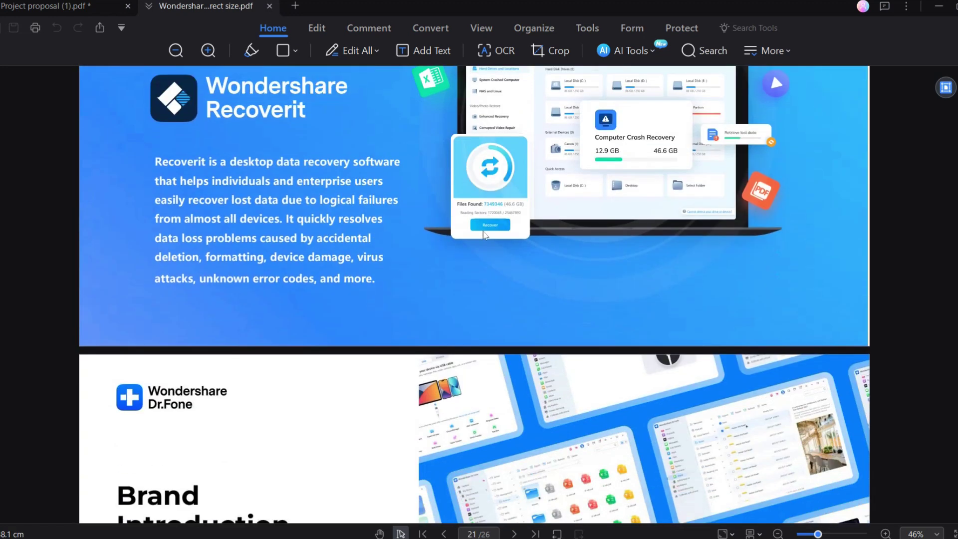
scroll(482, 234, "down", 2)
scroll(483, 234, "down", 1)
scroll(483, 234, "down", 2)
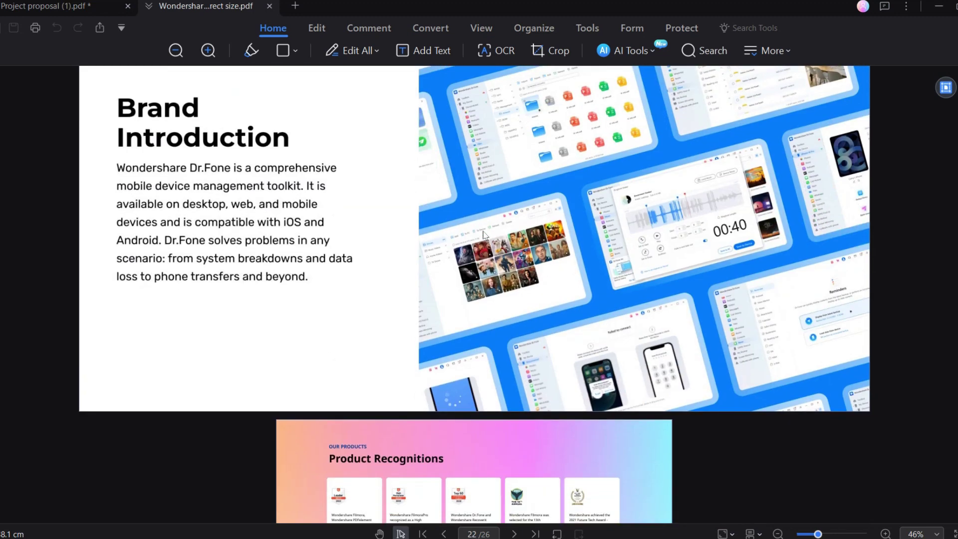
scroll(482, 235, "up", 3)
scroll(483, 234, "up", 1)
scroll(482, 234, "up", 3)
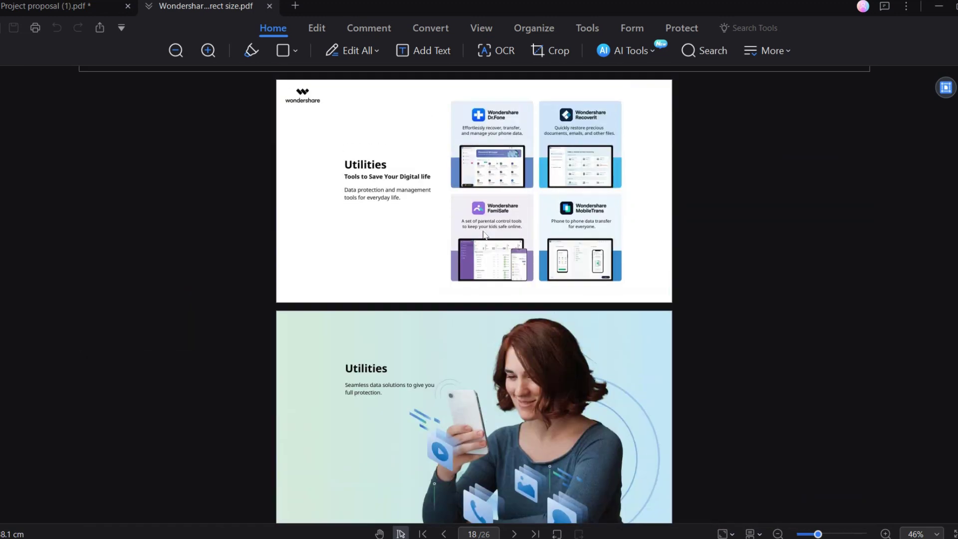
scroll(482, 234, "up", 2)
scroll(483, 234, "up", 3)
scroll(482, 234, "up", 2)
scroll(483, 234, "up", 3)
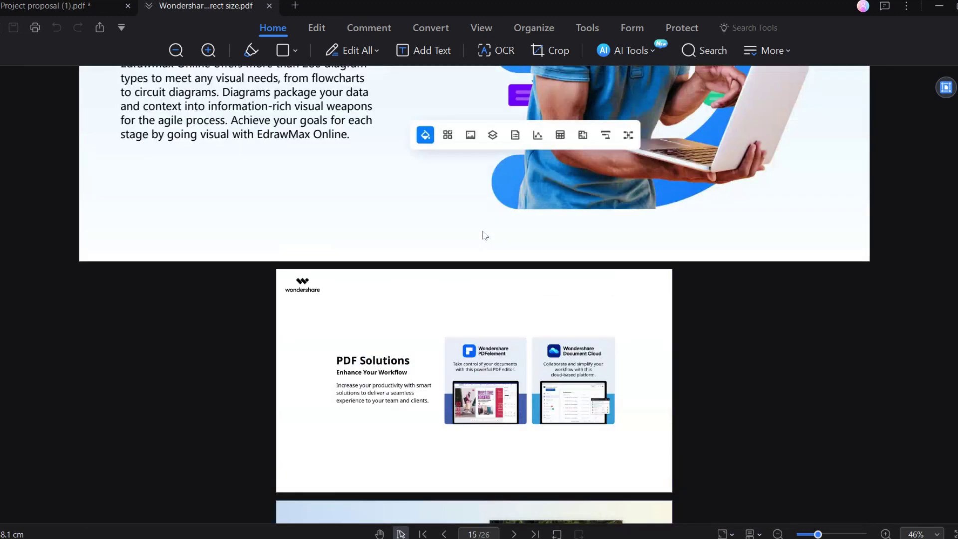
scroll(483, 234, "up", 2)
scroll(482, 234, "up", 3)
scroll(483, 235, "up", 3)
scroll(483, 235, "up", 2)
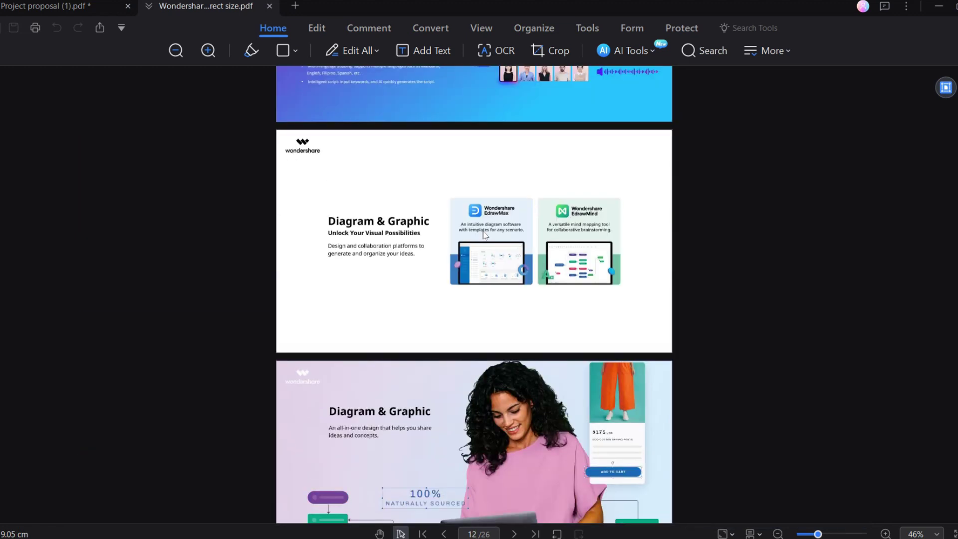
scroll(482, 234, "up", 2)
scroll(484, 236, "up", 3)
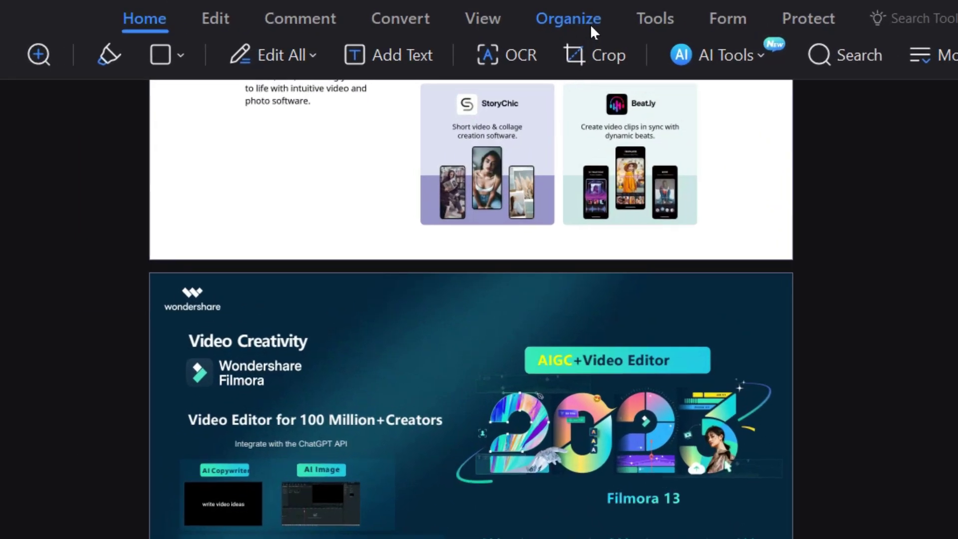
left_click(589, 24)
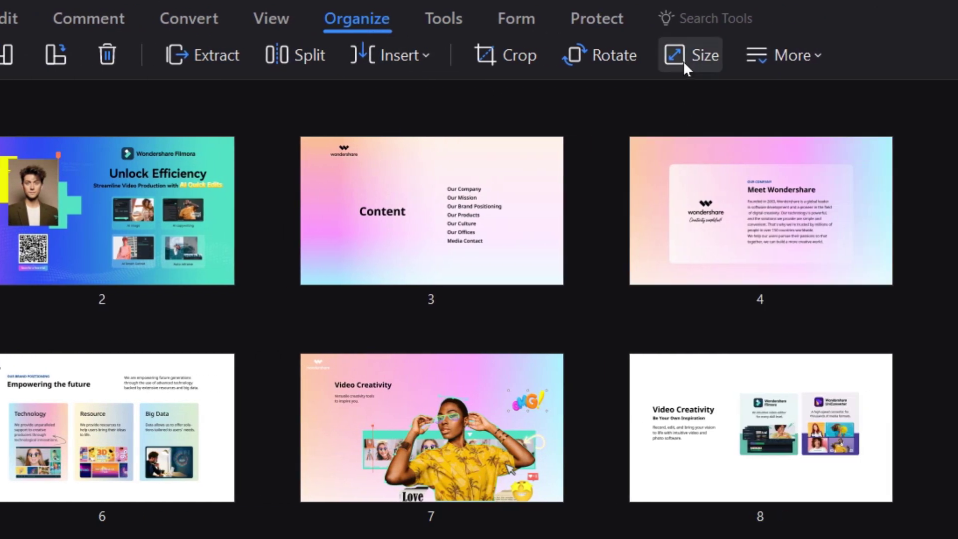
Apply a custom 33.86 x 19.05 cm size to all 26 brochure pages
left_click(683, 60)
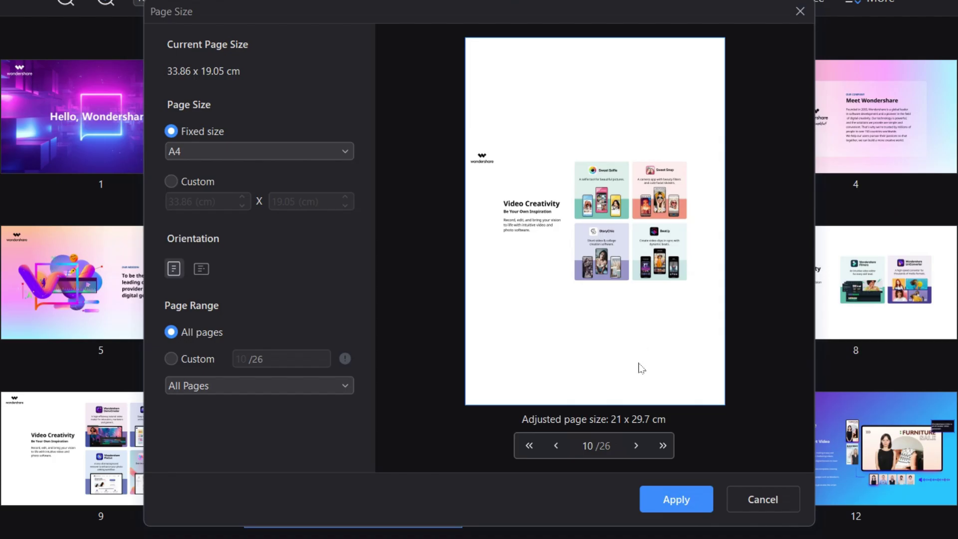
left_click(558, 448)
left_click(558, 448)
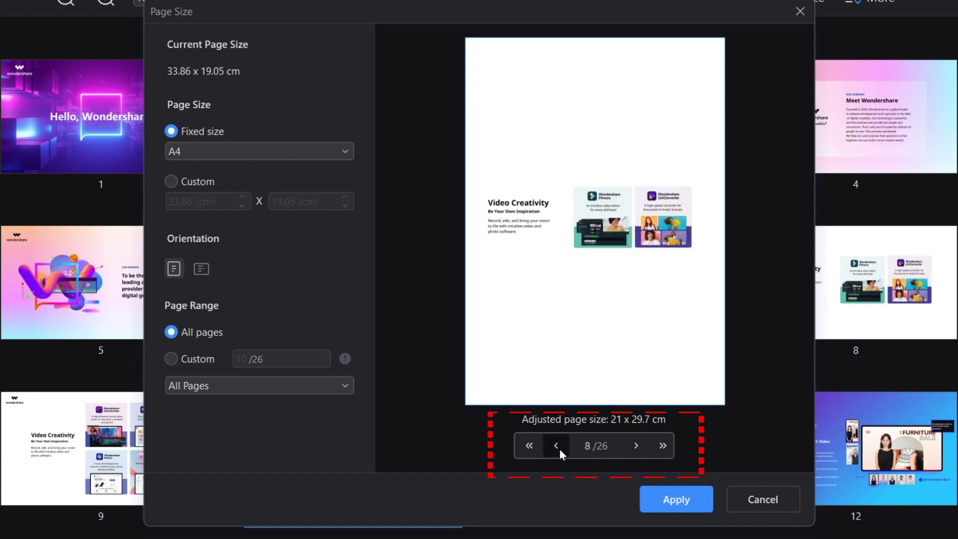
left_click(559, 448)
left_click(558, 449)
left_click(560, 449)
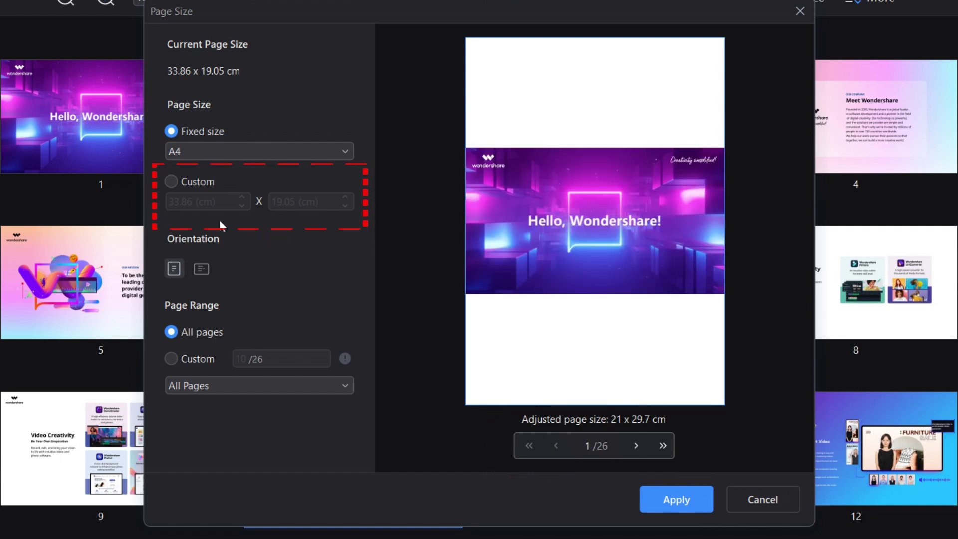
left_click(173, 184)
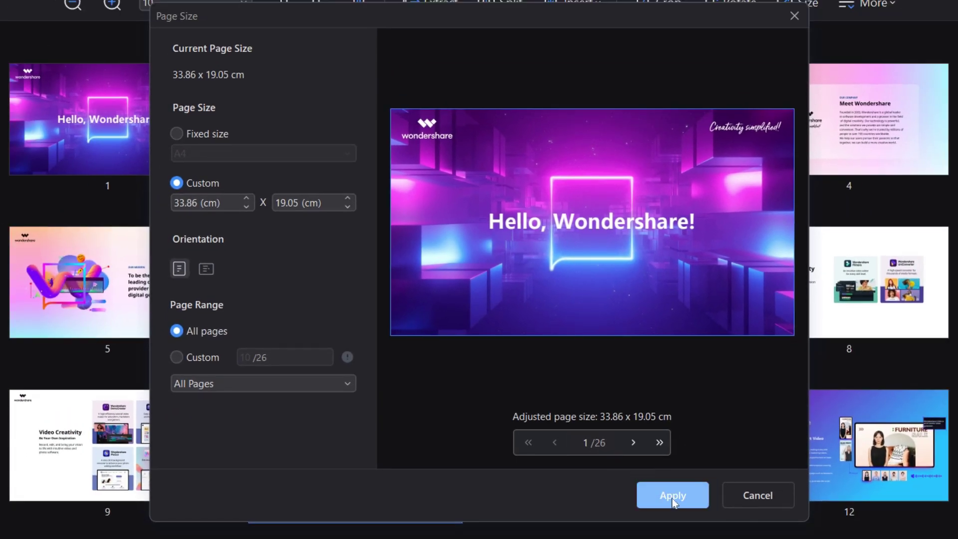
left_click(671, 499)
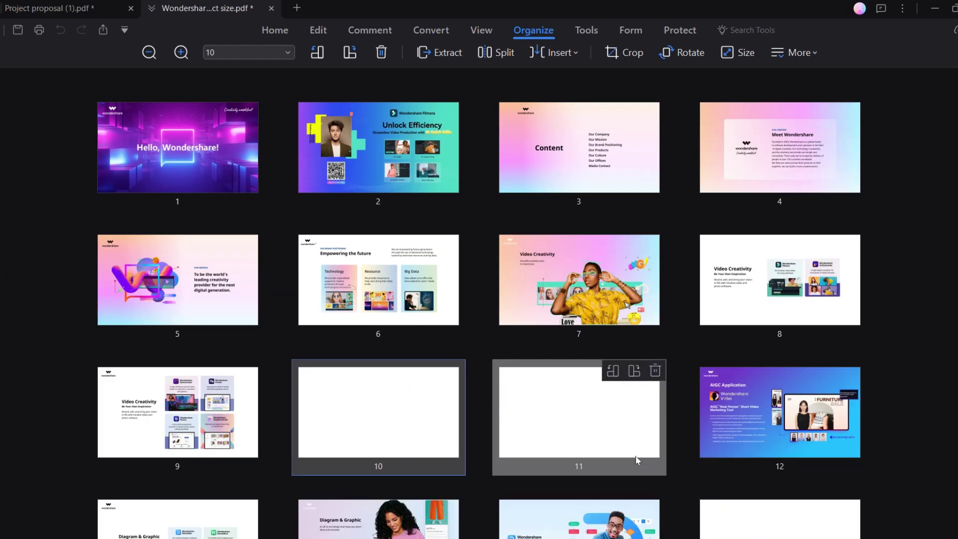
Return to the Home reading view to review the resized brochure pages
left_click(272, 35)
scroll(592, 268, "down", 5)
scroll(592, 269, "down", 3)
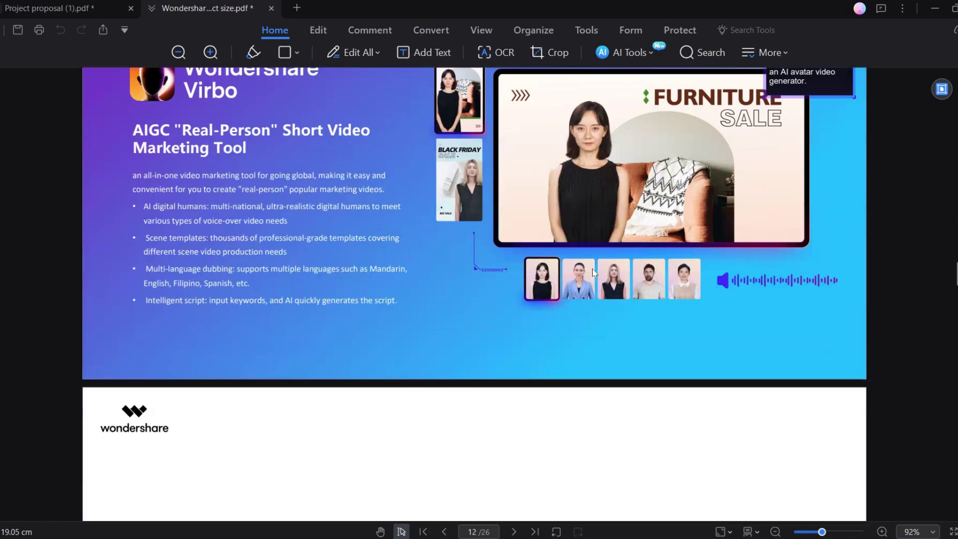
scroll(591, 268, "down", 4)
scroll(590, 264, "down", 5)
scroll(590, 264, "down", 3)
scroll(590, 265, "down", 5)
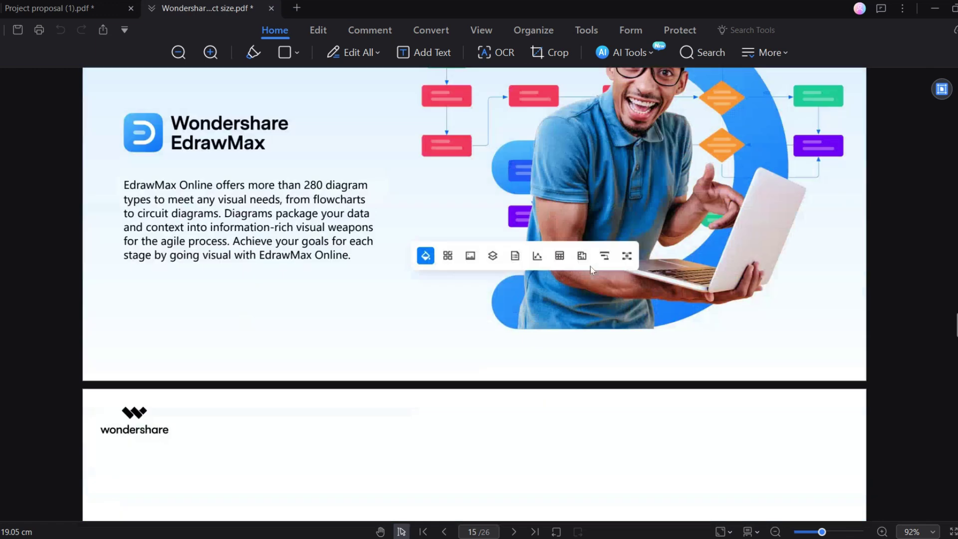
scroll(592, 269, "down", 1)
scroll(591, 269, "down", 6)
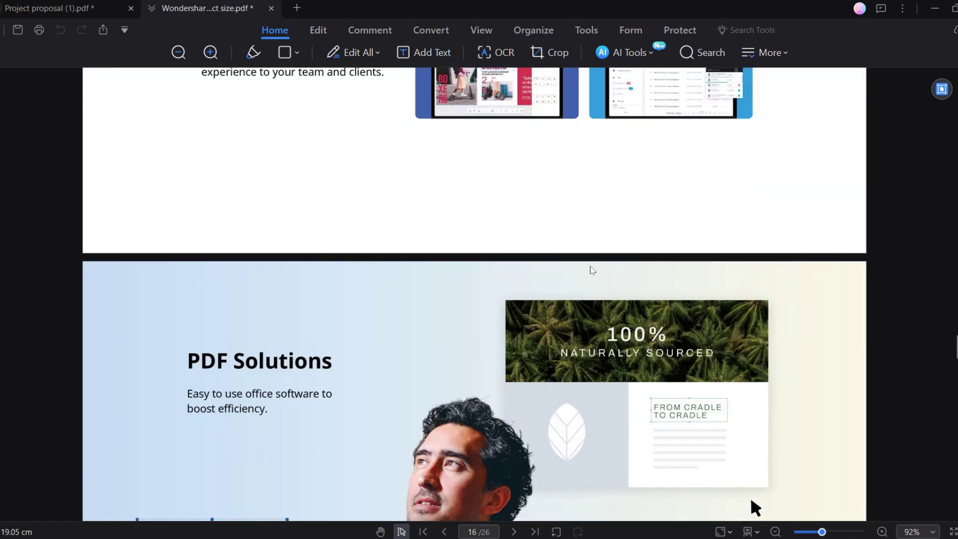
scroll(591, 270, "down", 3)
scroll(592, 271, "down", 4)
scroll(591, 270, "down", 6)
scroll(591, 270, "down", 3)
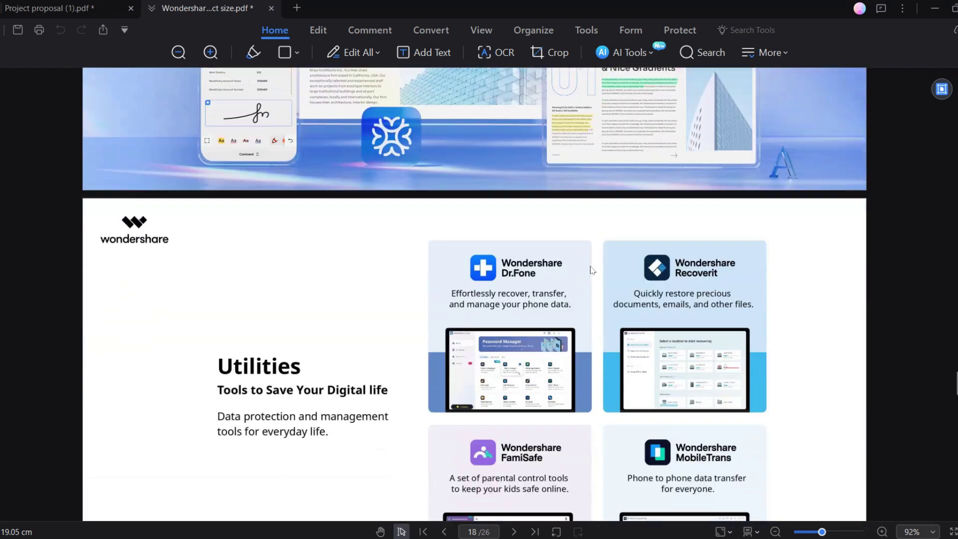
scroll(591, 270, "down", 3)
scroll(590, 262, "down", 7)
scroll(590, 262, "down", 2)
scroll(590, 263, "down", 6)
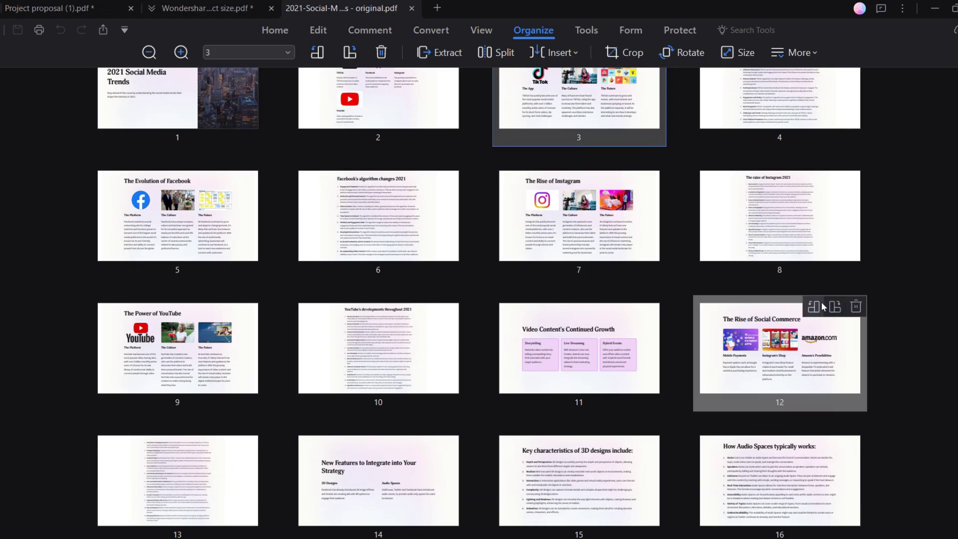
scroll(823, 322, "up", 2)
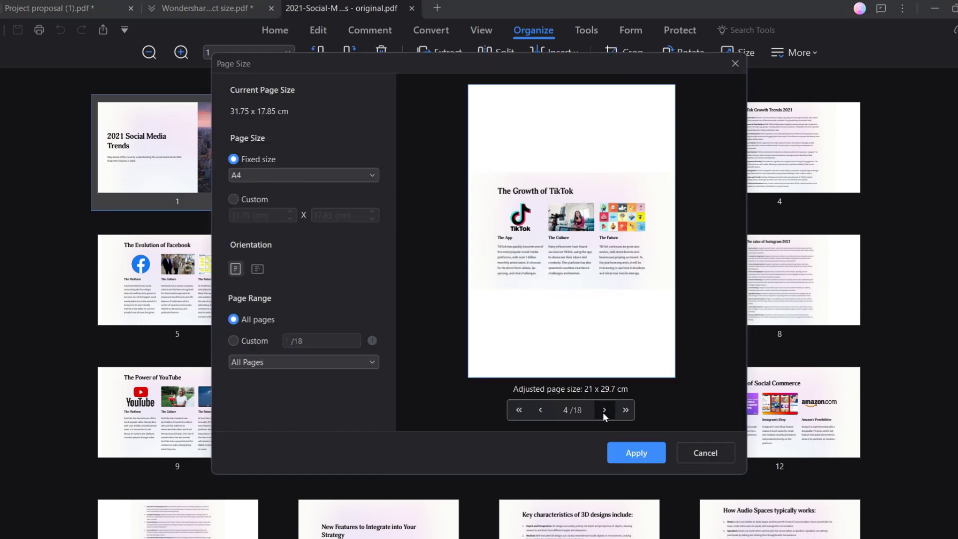
Preview the next page, TikTok Growth Trends 2021, in the Page Size settings
left_click(603, 411)
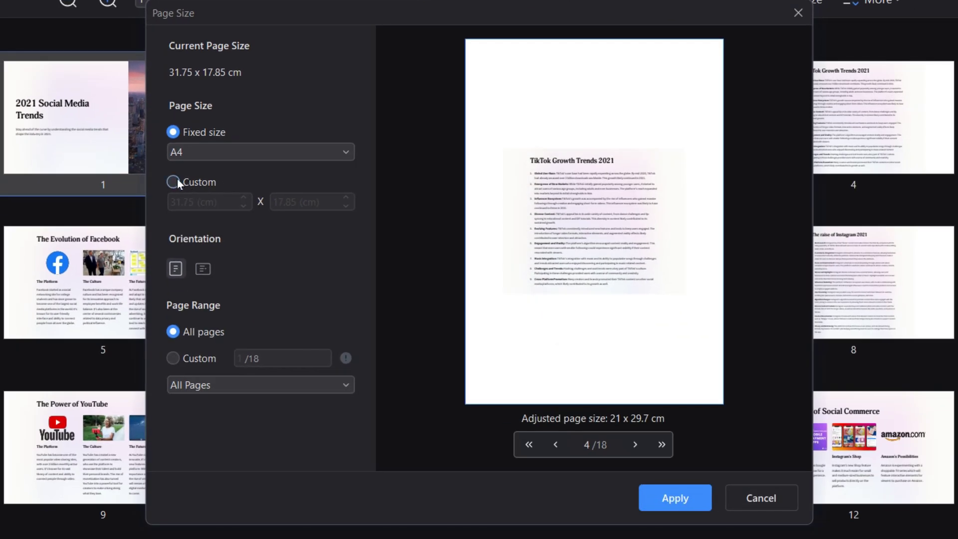
Try a custom 31.75 x 27.85 cm size, then cancel leaving pages unchanged
left_click(175, 182)
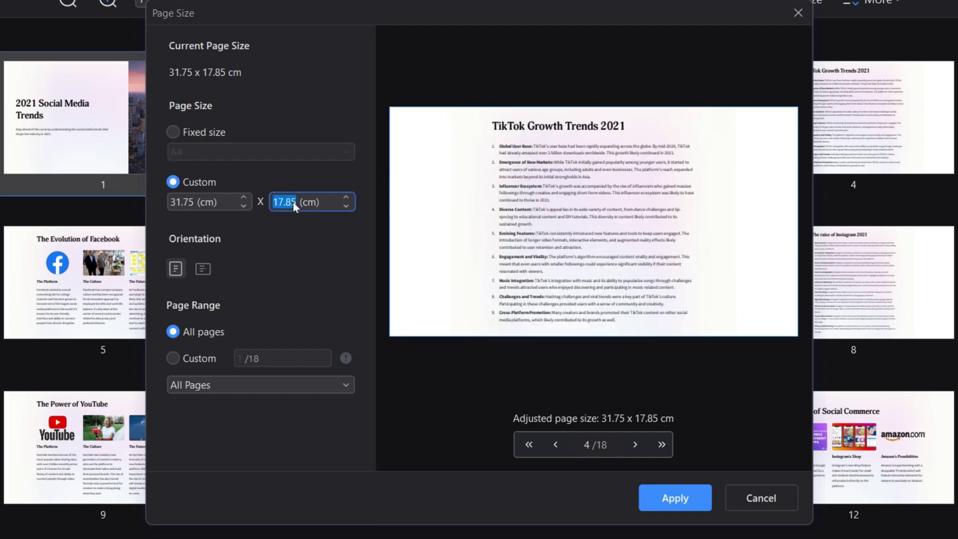
type("27.85")
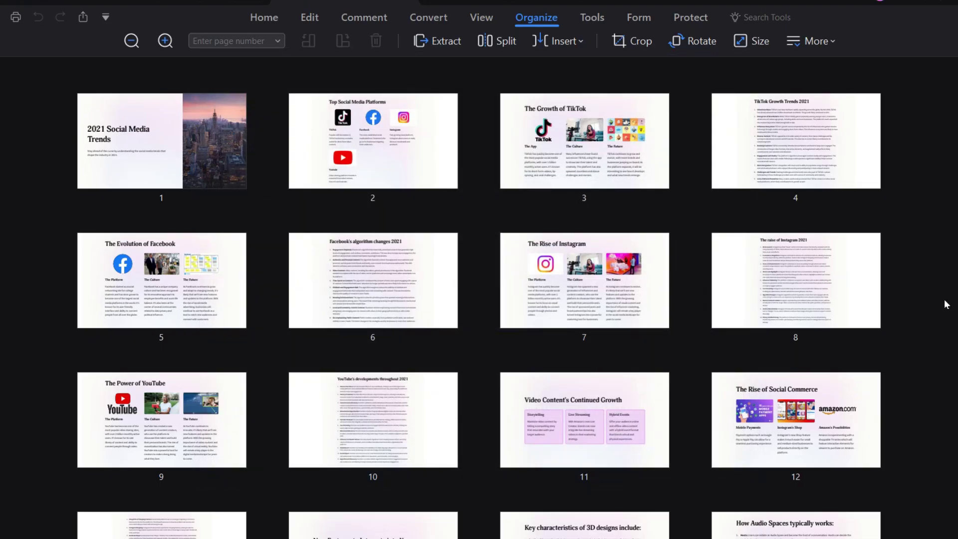
Crop the left and right margins of pages 4, 6, 8, 10 and 13
left_click(795, 153)
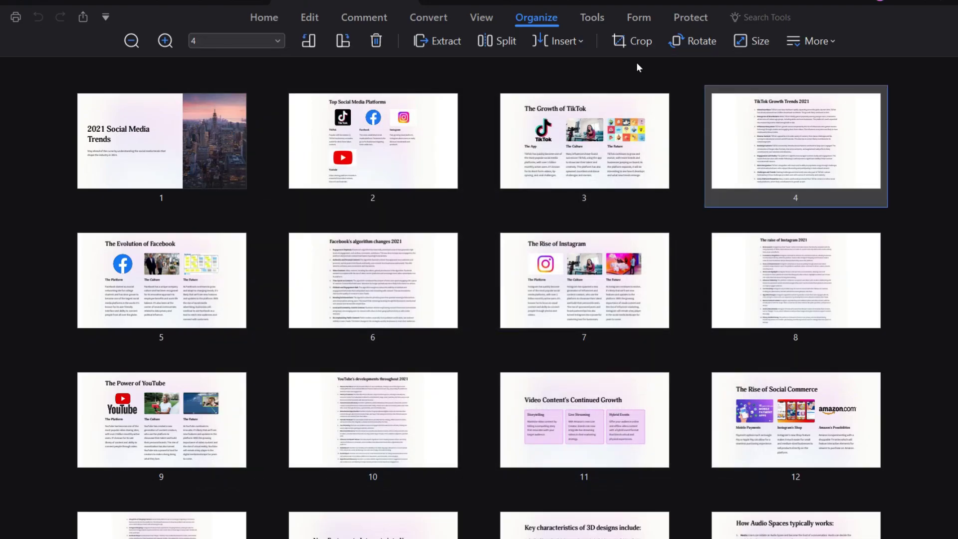
left_click(625, 42)
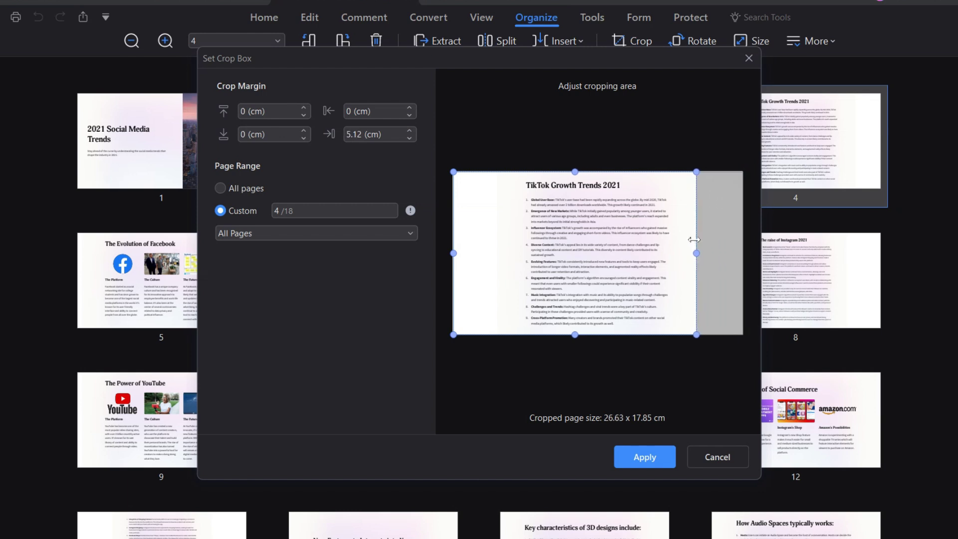
left_click_drag(740, 252, 694, 253)
left_click_drag(450, 252, 491, 262)
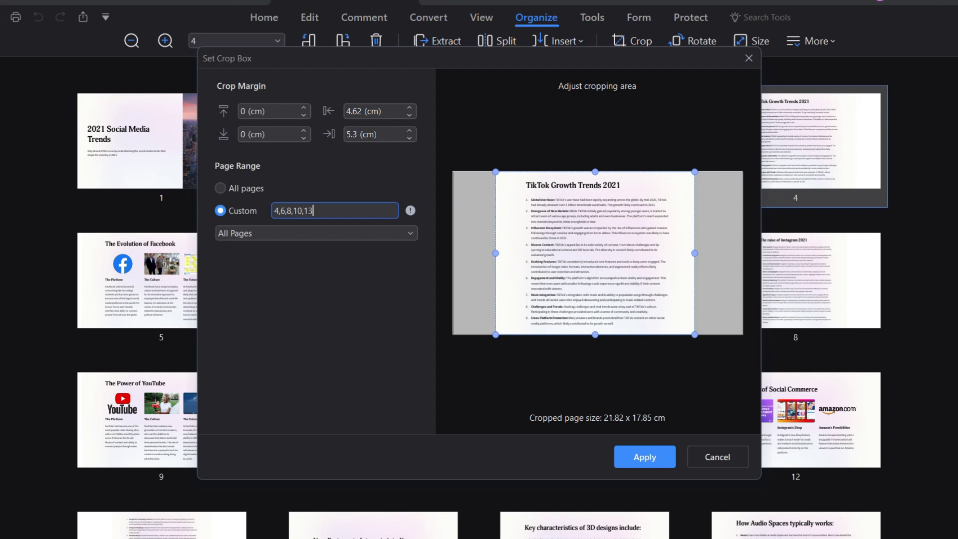
left_click(638, 462)
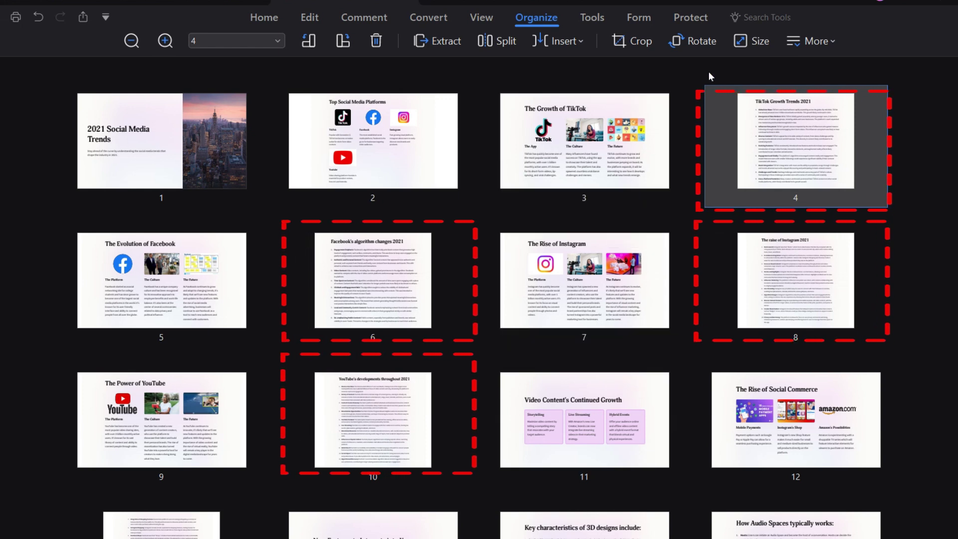
Resize only pages 4, 6, 8, 10 and 13 to a custom 31.75 x 27.85 cm
left_click(747, 42)
type("31.7")
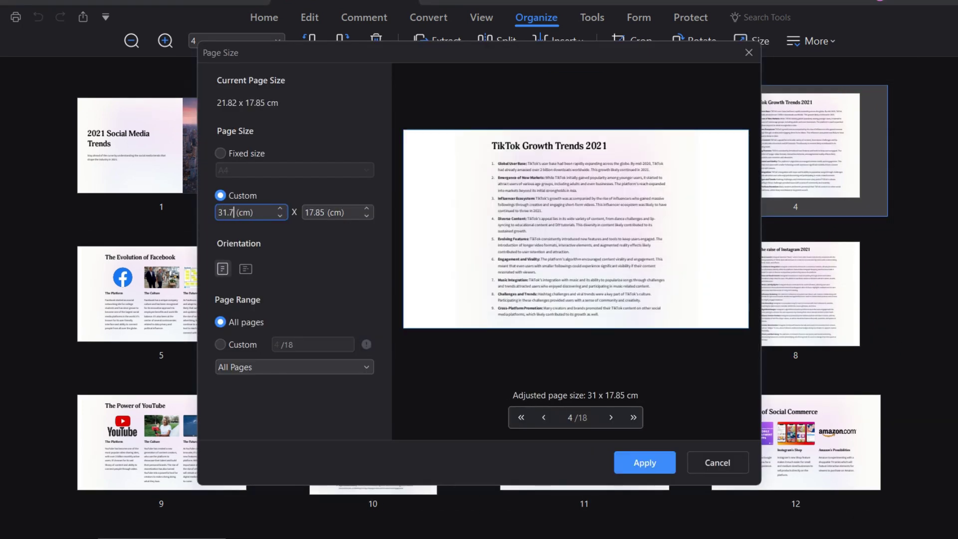
type("5")
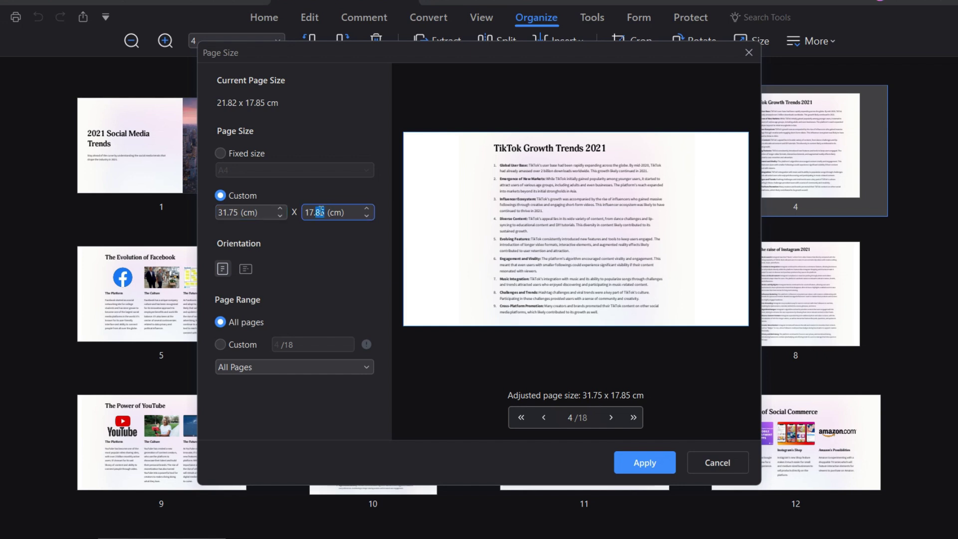
type("2")
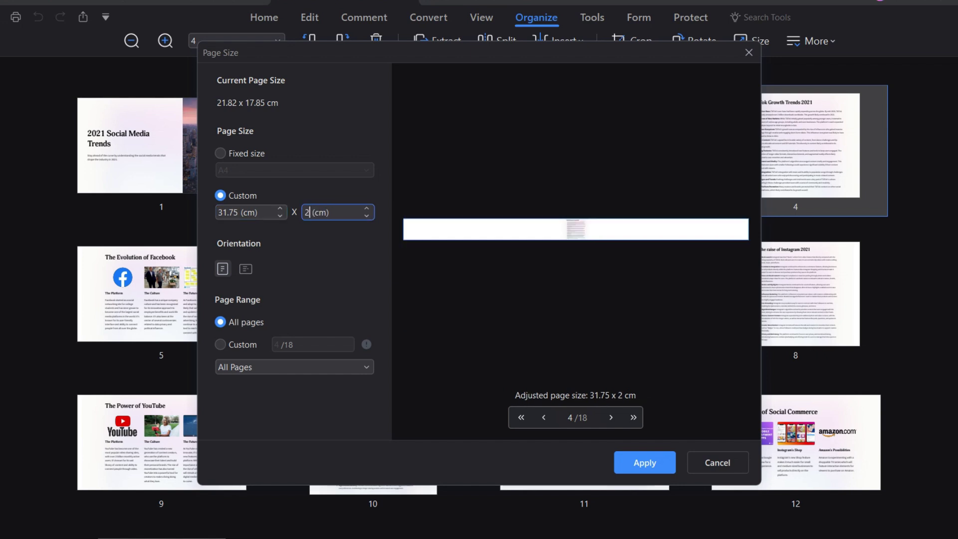
type("7.85")
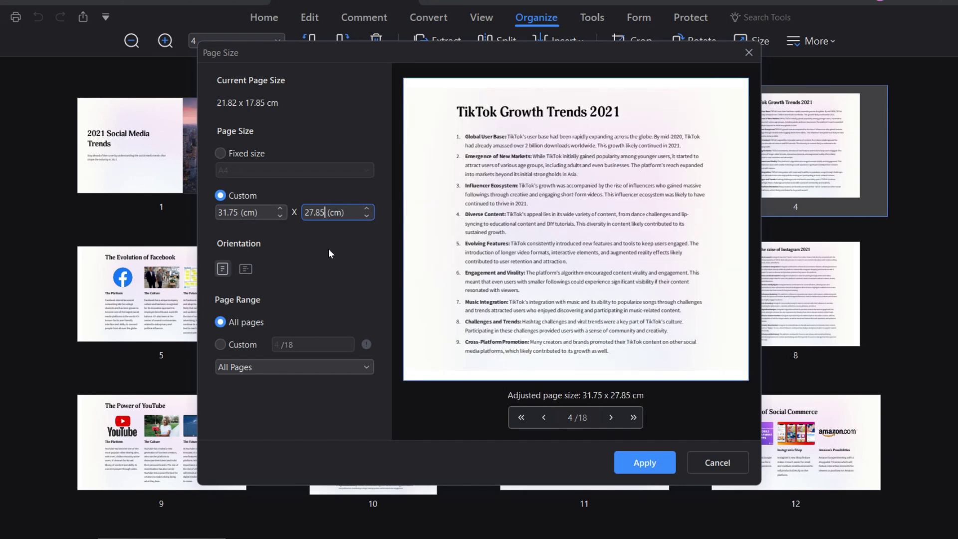
left_click(221, 345)
left_click(289, 345)
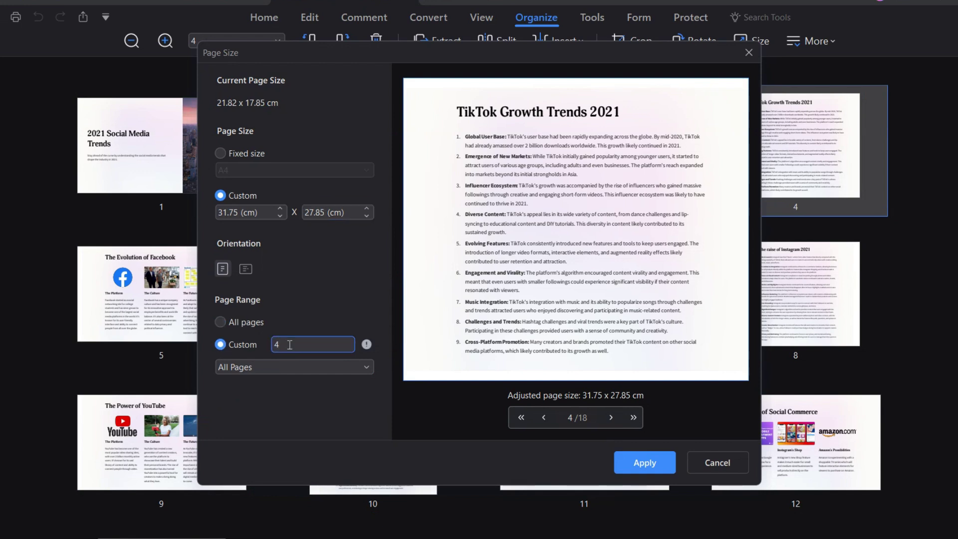
type(",6,8,10,13")
left_click(638, 462)
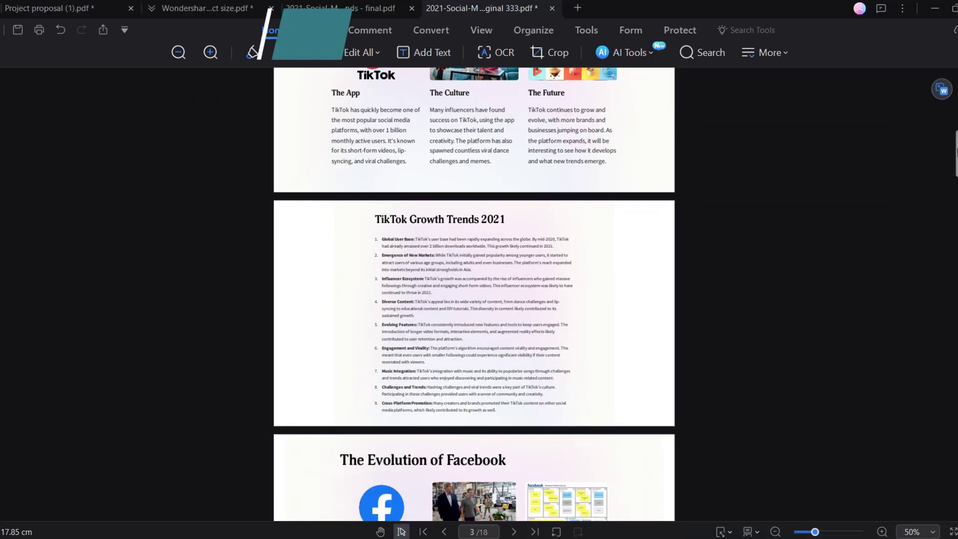
scroll(474, 299, "down", 2)
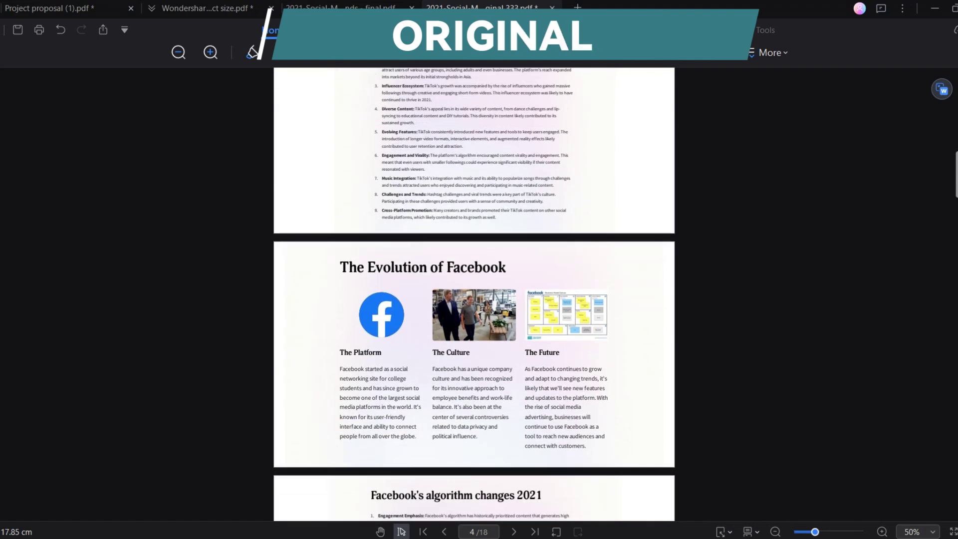
scroll(474, 300, "down", 1)
scroll(474, 300, "down", 1)
scroll(474, 299, "down", 1)
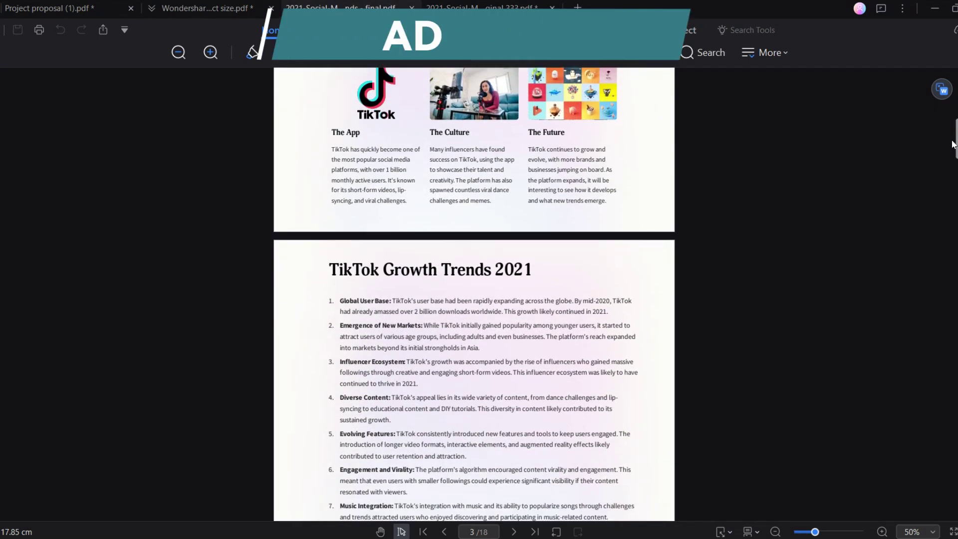
scroll(950, 136, "down", 1)
scroll(949, 137, "down", 3)
scroll(474, 294, "down", 1)
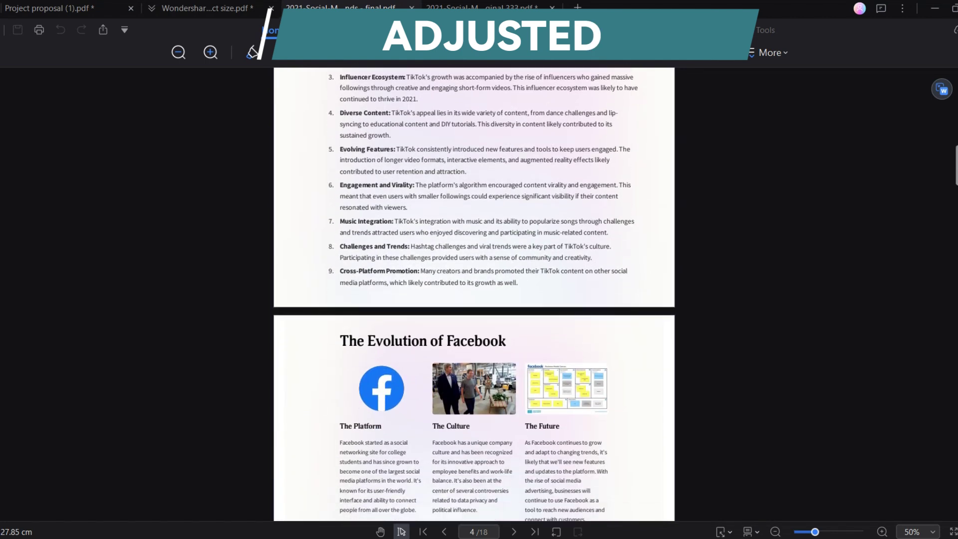
scroll(474, 294, "down", 1)
scroll(474, 295, "down", 1)
scroll(474, 294, "down", 1)
scroll(474, 295, "down", 1)
scroll(473, 295, "down", 2)
scroll(474, 294, "down", 1)
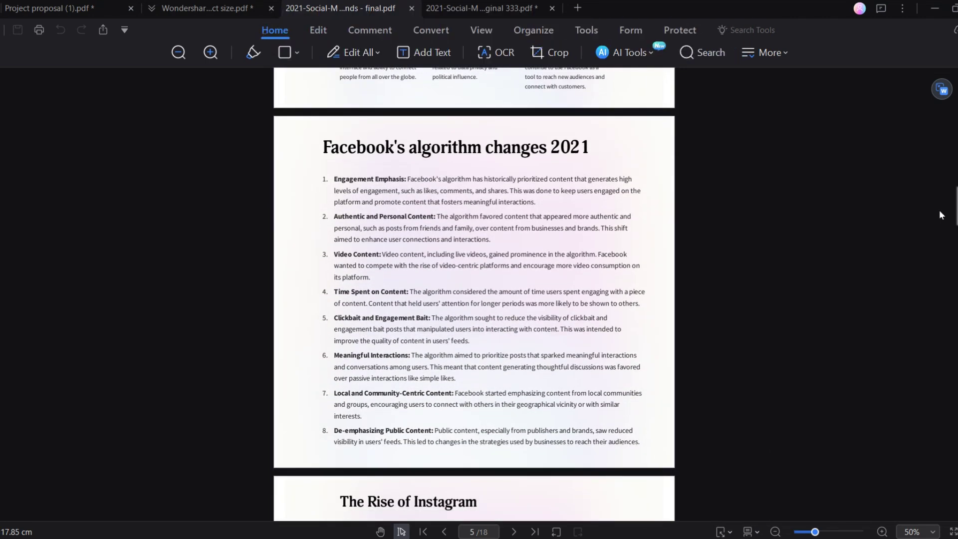